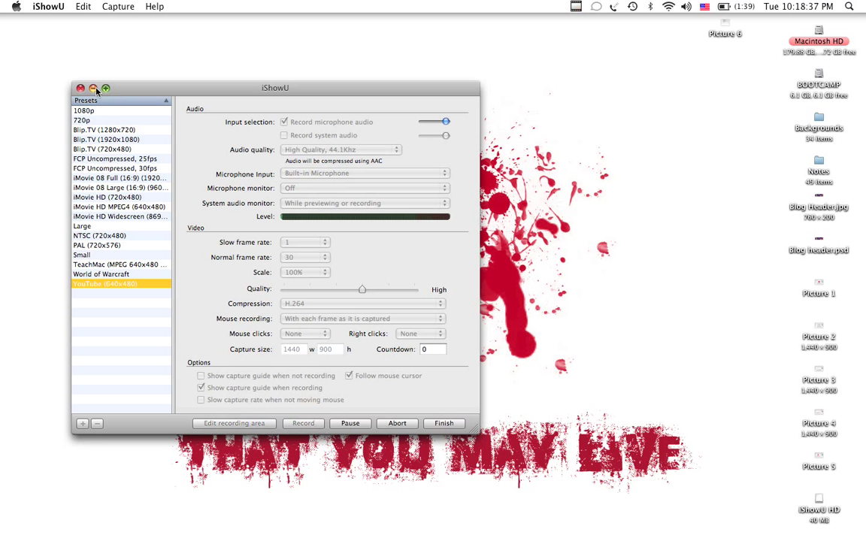
Step: Minimize the iShowU recording settings window
{"action": "left_click", "coordinate": [93, 88]}
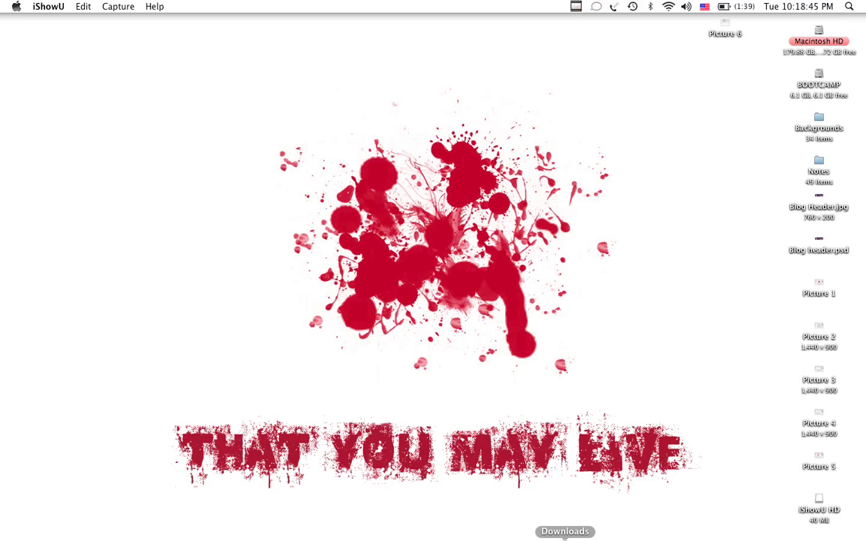
Step: Review the Brusheezy '13 blood and splatter brushes' page in Firefox, then minimize the browser
{"action": "mouse_move", "coordinate": [361, 527]}
{"action": "left_click", "coordinate": [275, 519]}
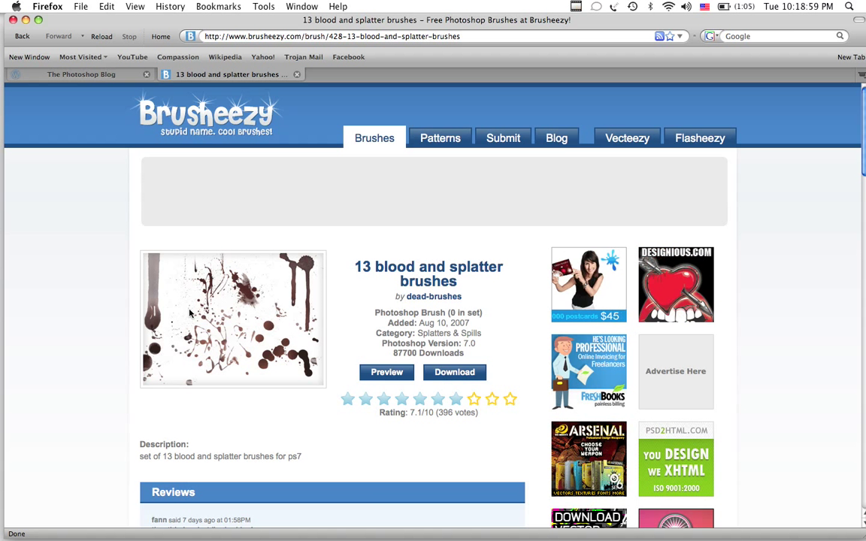
{"action": "left_click", "coordinate": [26, 19]}
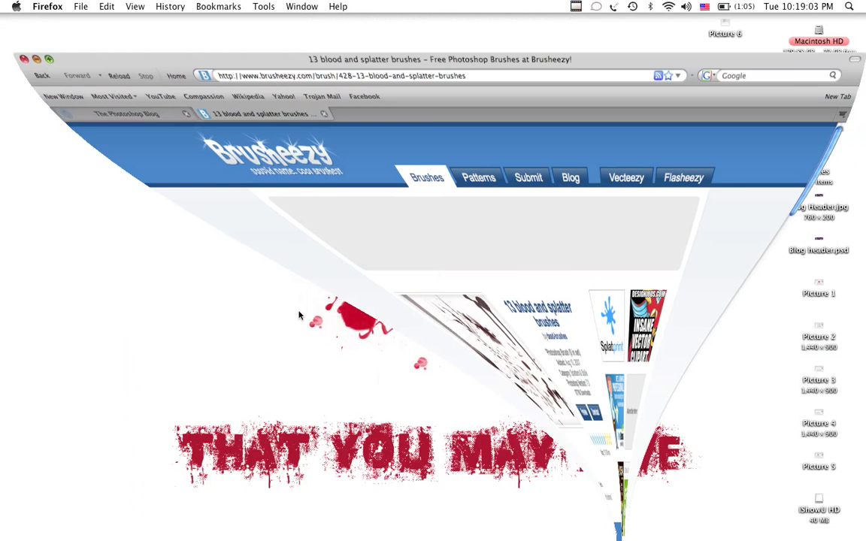
Step: Create a new 1440 × 900 px, 300 pixels/inch document with a white background
{"action": "mouse_move", "coordinate": [377, 538]}
{"action": "left_click", "coordinate": [390, 519]}
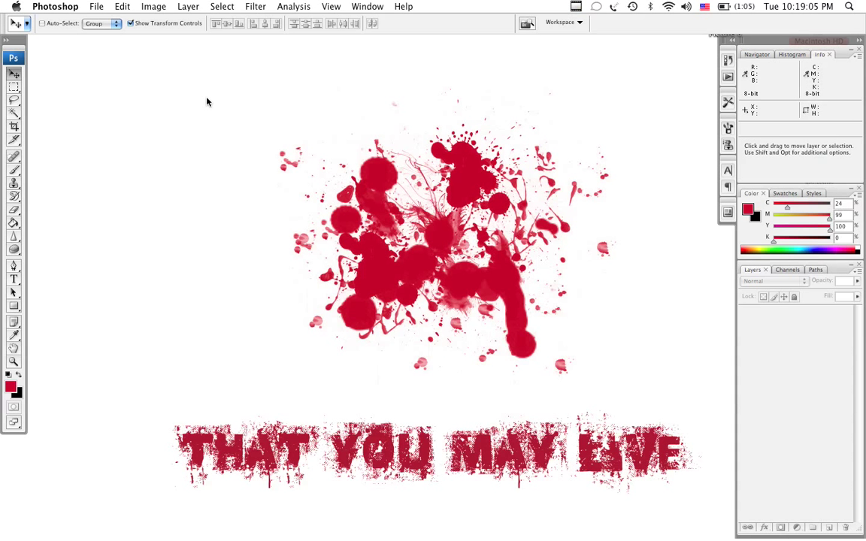
{"action": "left_click", "coordinate": [101, 6]}
{"action": "left_click", "coordinate": [103, 23]}
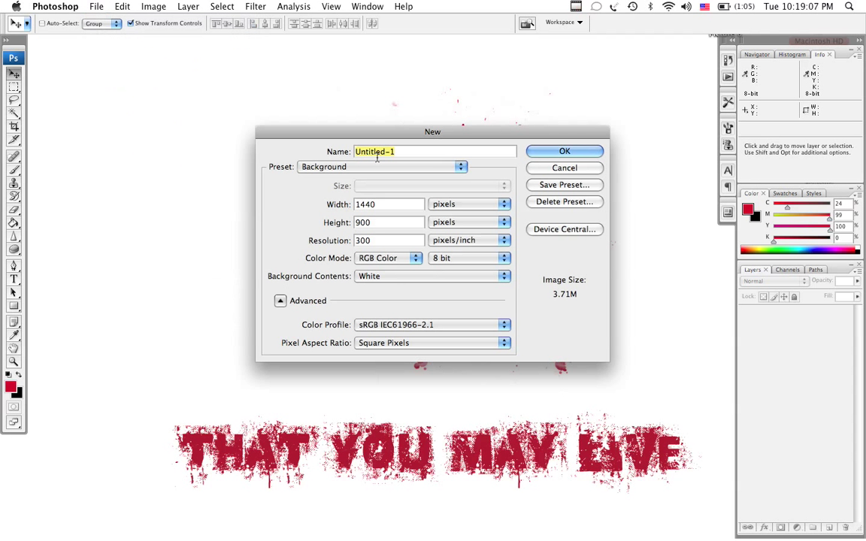
{"action": "left_click", "coordinate": [387, 204]}
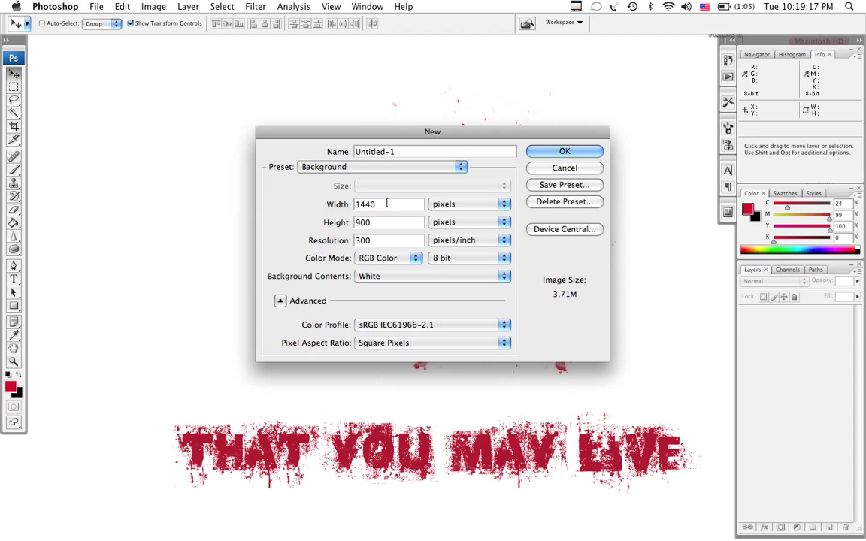
{"action": "left_click", "coordinate": [564, 151]}
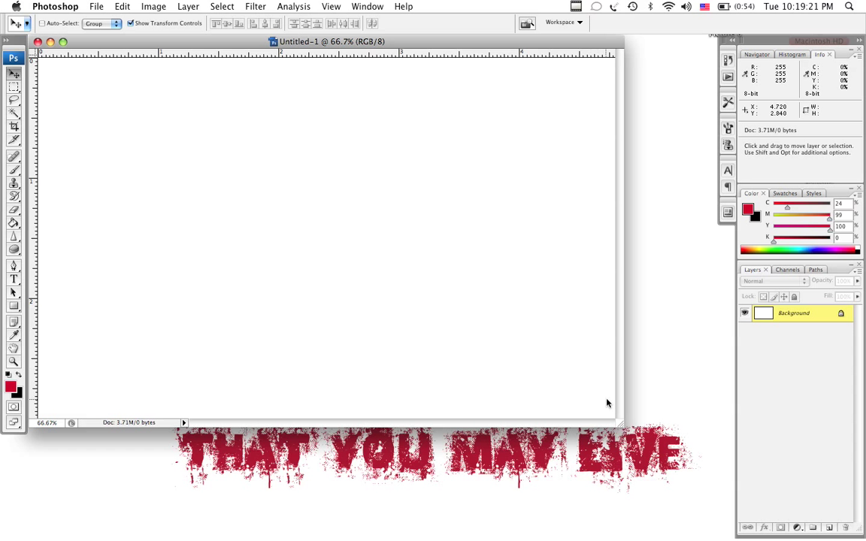
Step: Enlarge the document window, add an empty Layer 1, and delete the locked Background layer
{"action": "left_click_drag", "start_coordinate": [621, 425], "coordinate": [705, 471]}
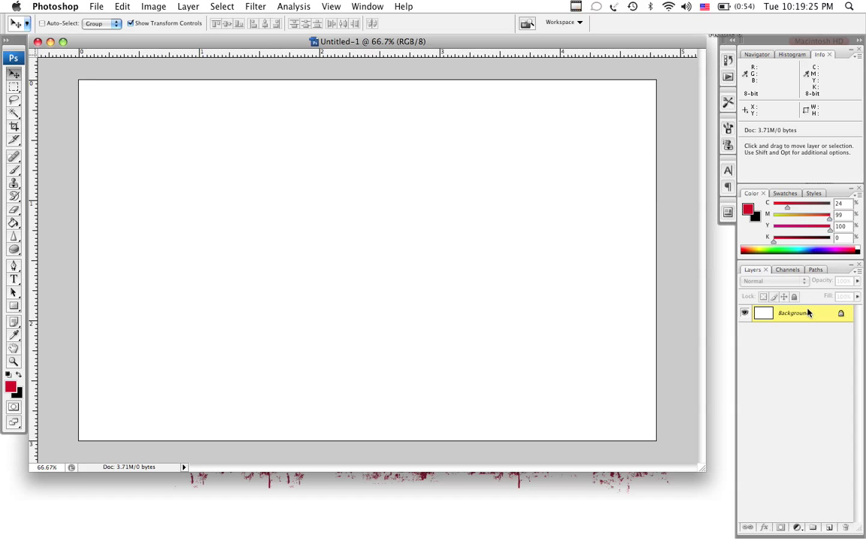
{"action": "right_click", "coordinate": [808, 313]}
{"action": "left_click", "coordinate": [786, 376]}
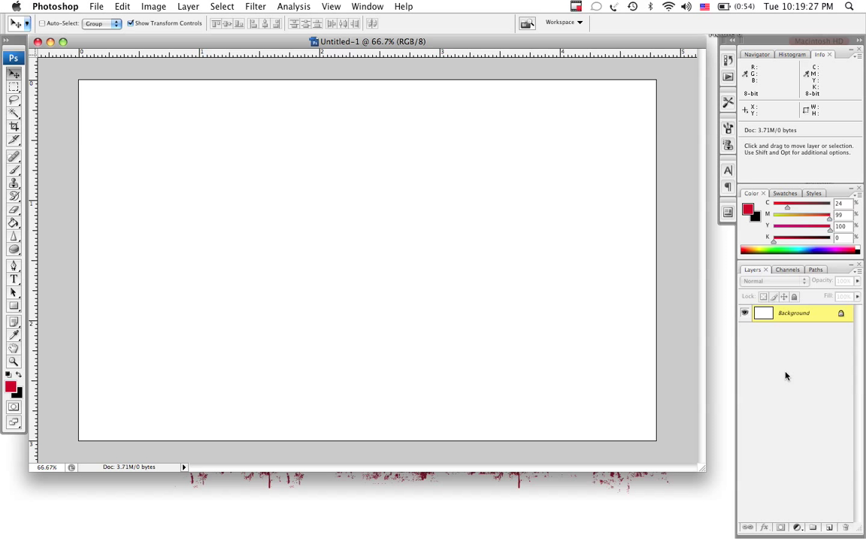
{"action": "right_click", "coordinate": [794, 314]}
{"action": "left_click", "coordinate": [774, 474]}
{"action": "left_click", "coordinate": [828, 529]}
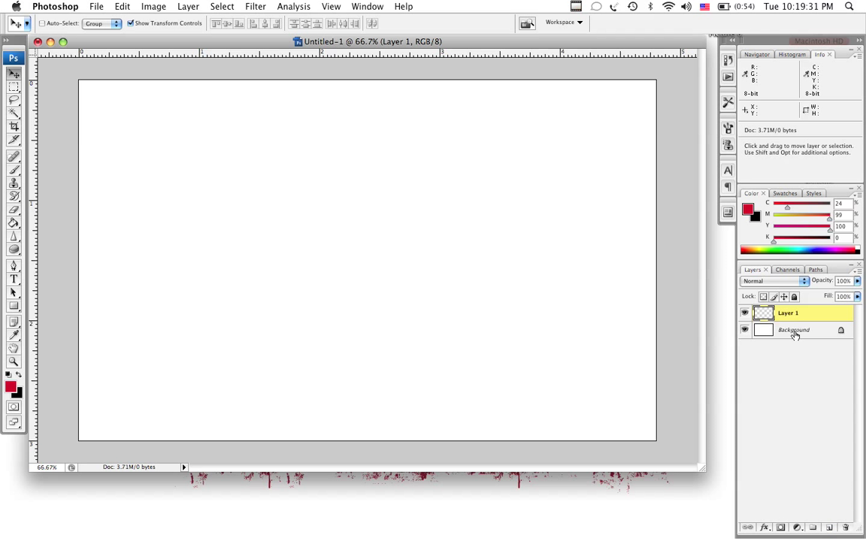
{"action": "right_click", "coordinate": [794, 336]}
{"action": "left_click", "coordinate": [789, 361]}
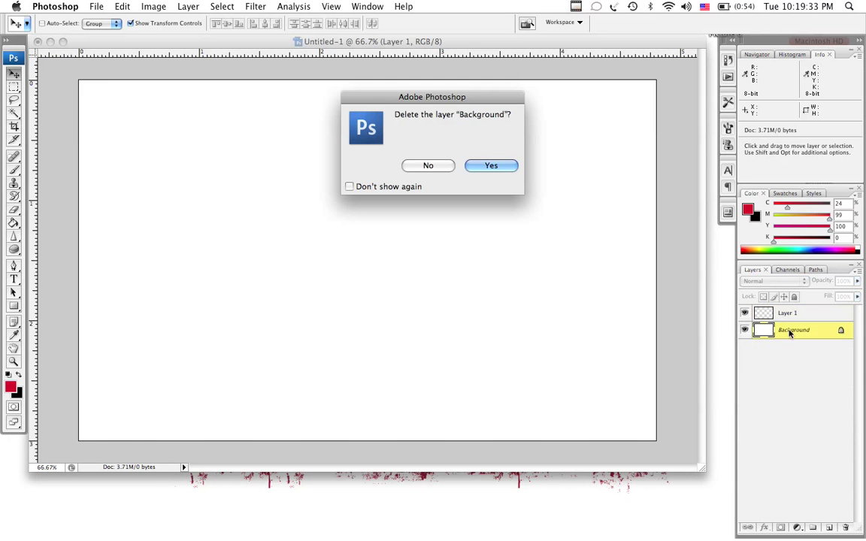
{"action": "left_click", "coordinate": [501, 167]}
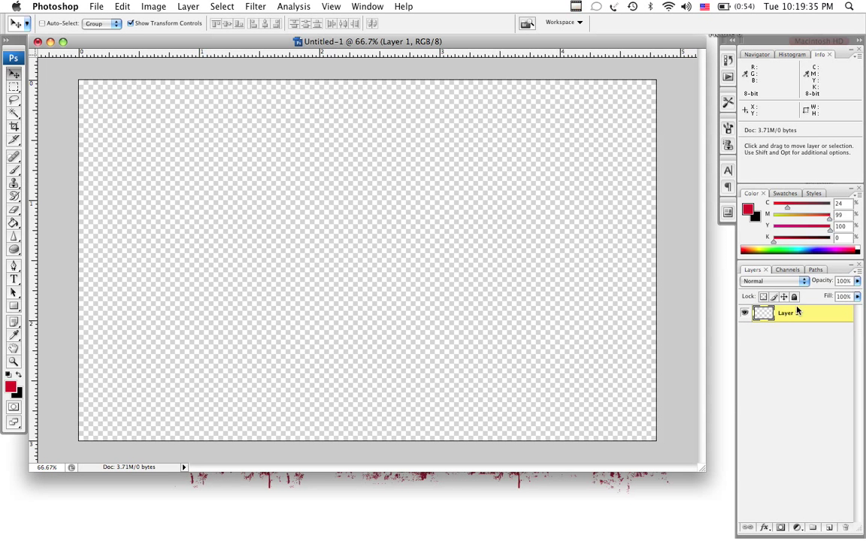
Step: Fill Layer 1 with white using the Paint Bucket after resetting default colours
{"action": "key", "text": "g"}
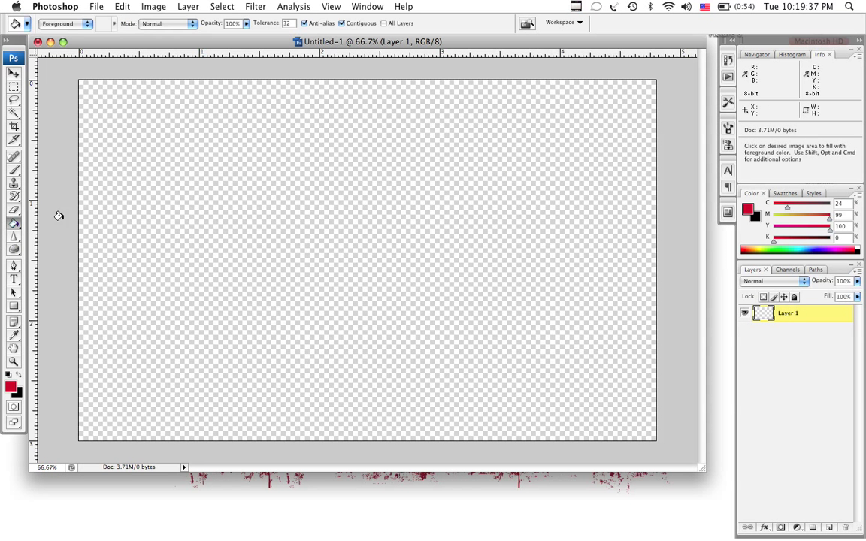
{"action": "left_click", "coordinate": [208, 207]}
{"action": "key", "text": "super+z"}
{"action": "key", "text": "d"}
{"action": "key", "text": "x"}
{"action": "left_click", "coordinate": [211, 214]}
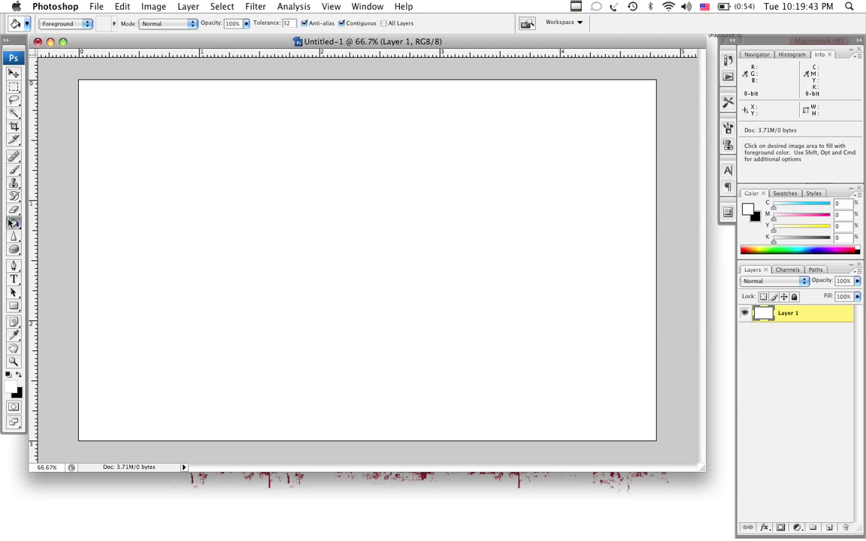
{"action": "left_click", "coordinate": [13, 172]}
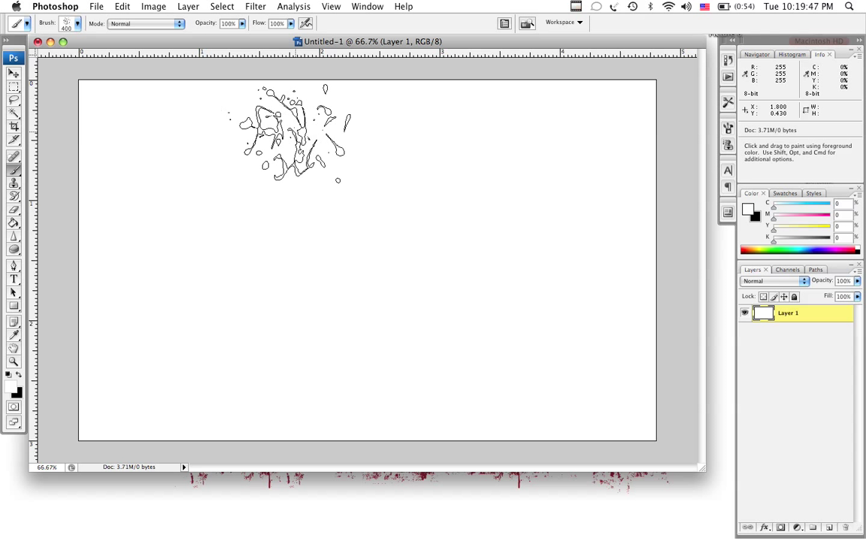
Step: Select the 300 px splatter brush tip in the Brush Preset picker
{"action": "left_click", "coordinate": [77, 24]}
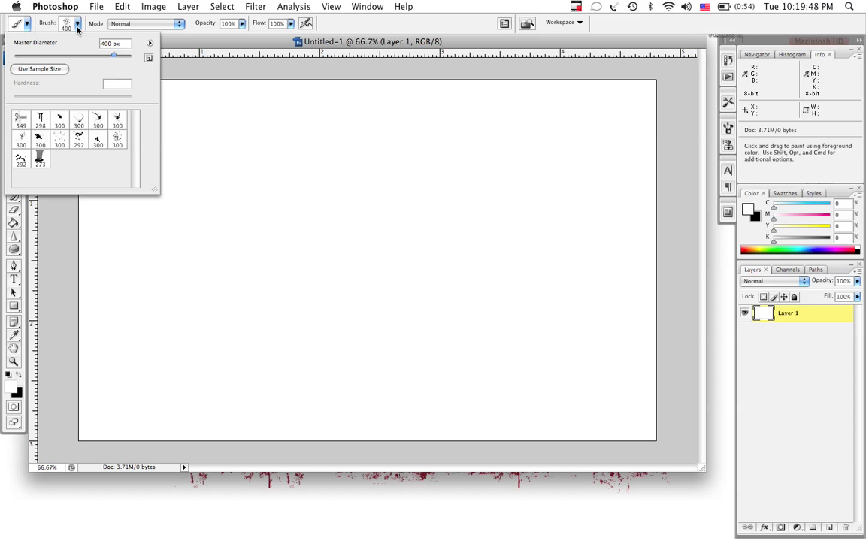
{"action": "left_click", "coordinate": [149, 44]}
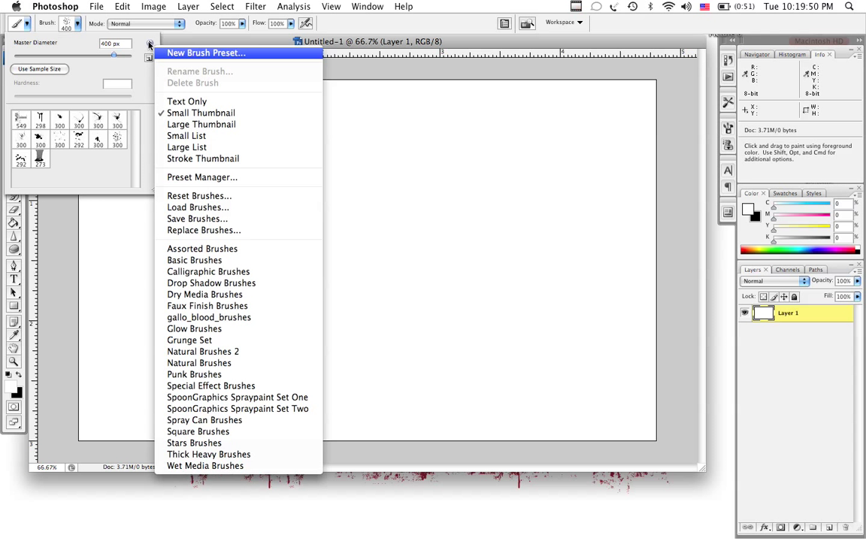
{"action": "left_click", "coordinate": [140, 101]}
{"action": "left_click", "coordinate": [116, 138]}
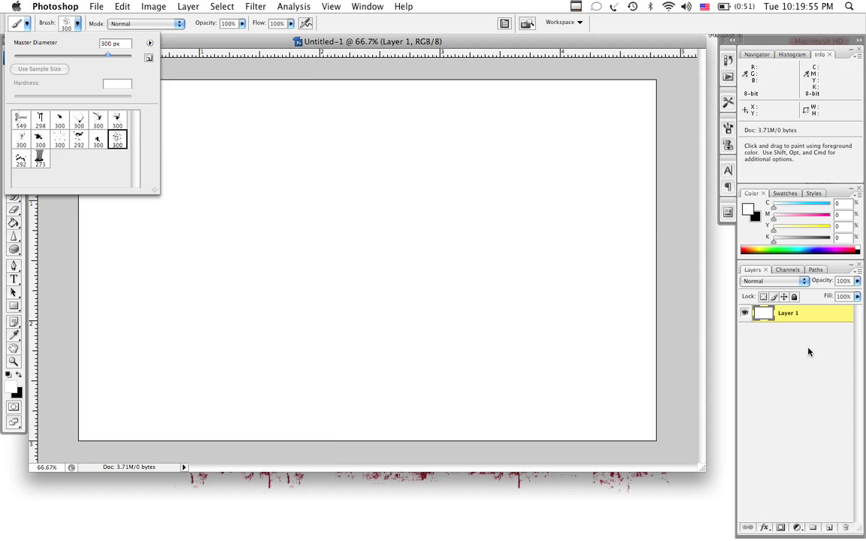
{"action": "left_click", "coordinate": [727, 312]}
Step: Set the foreground colour to deep red: C 38, M 100, Y 100, K 0
{"action": "left_click", "coordinate": [785, 193]}
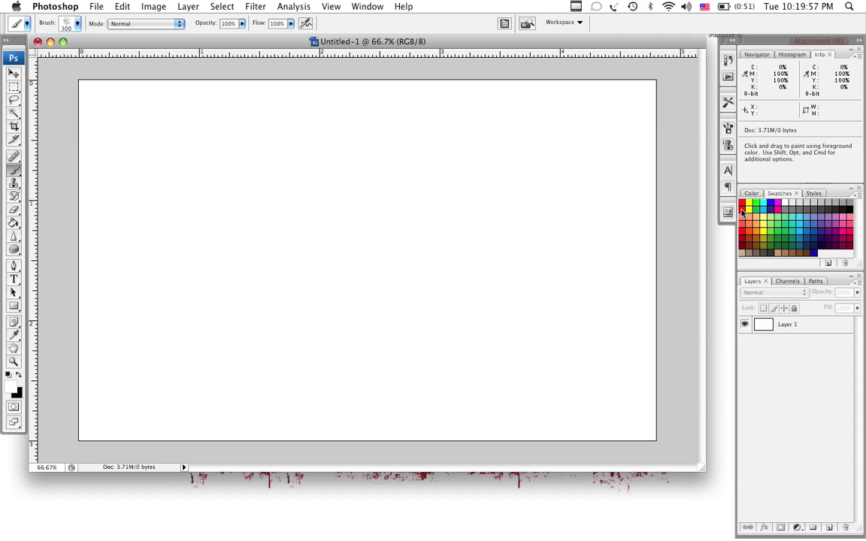
{"action": "left_click", "coordinate": [746, 202]}
{"action": "left_click", "coordinate": [752, 194]}
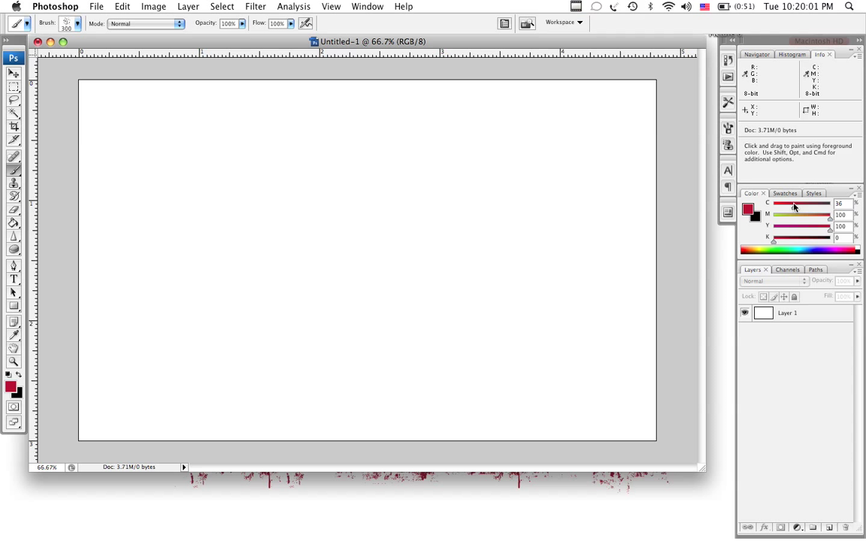
{"action": "left_click_drag", "start_coordinate": [794, 207], "coordinate": [796, 206]}
Step: Select Layer 1 and stamp the first red splatter in the canvas centre at 400 px
{"action": "left_click", "coordinate": [65, 23]}
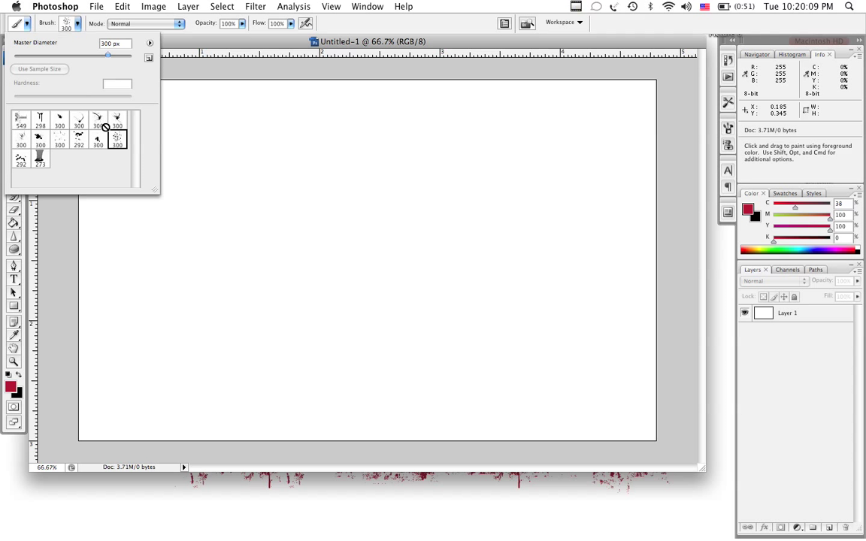
{"action": "left_click", "coordinate": [255, 228]}
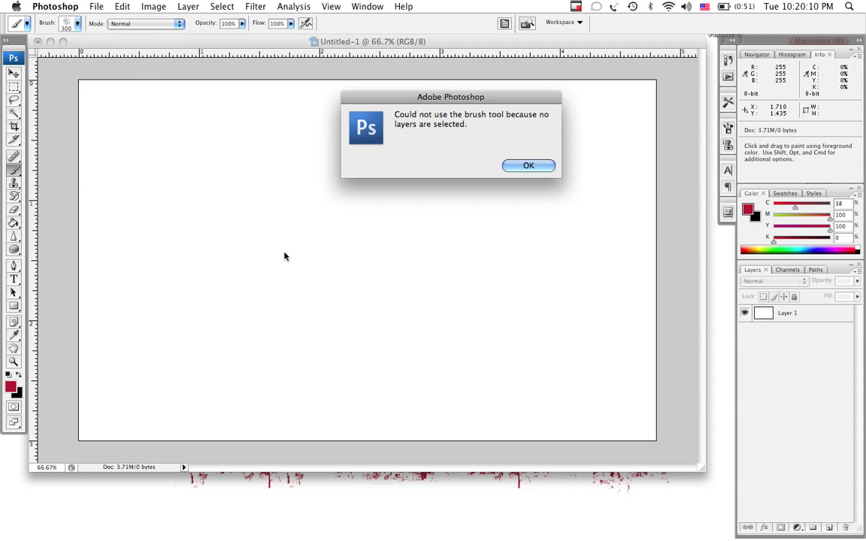
{"action": "left_click", "coordinate": [516, 168]}
{"action": "left_click", "coordinate": [811, 318]}
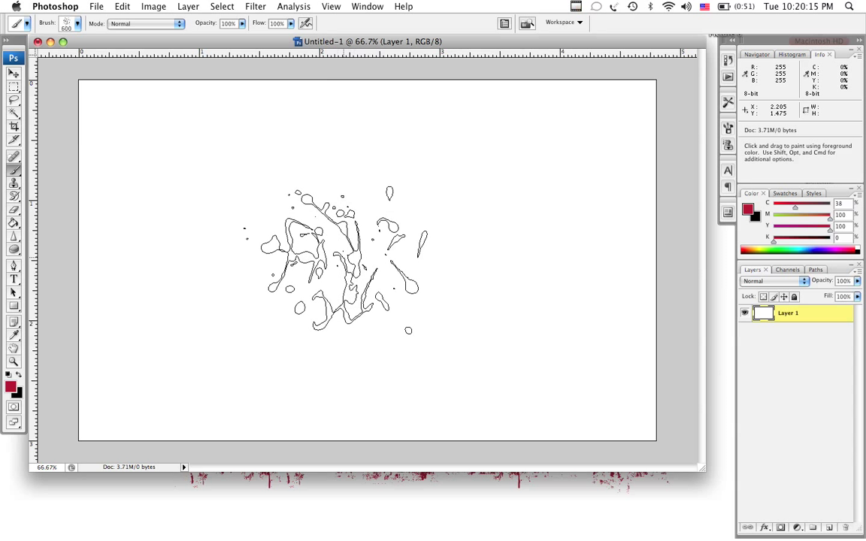
{"action": "key", "text": "bracketleft"}
{"action": "left_click", "coordinate": [364, 247]}
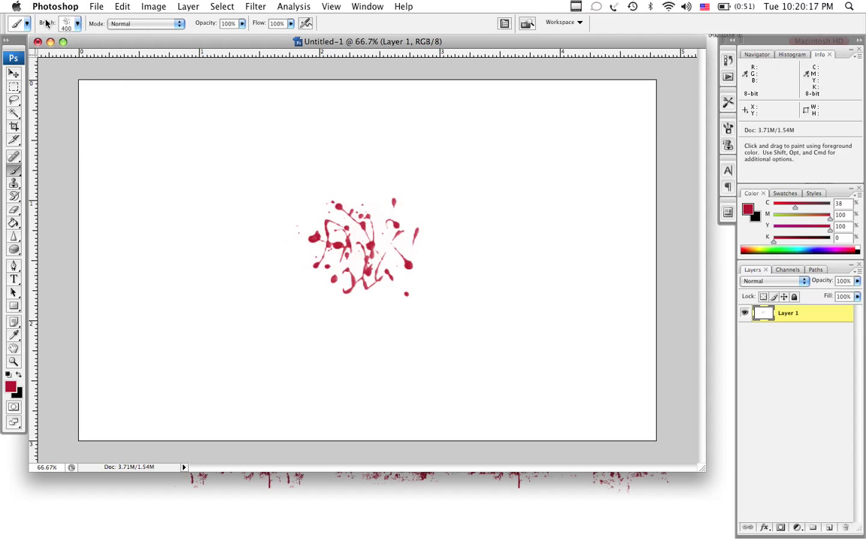
Step: Stamp two more splatters with different brushes, up-right of and over the first
{"action": "left_click", "coordinate": [68, 25]}
{"action": "double_click", "coordinate": [60, 124]}
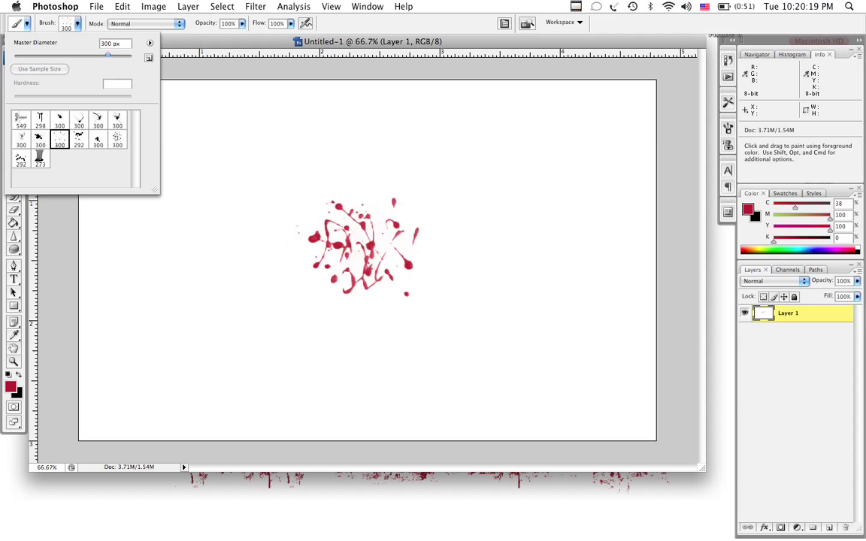
{"action": "left_click", "coordinate": [385, 236]}
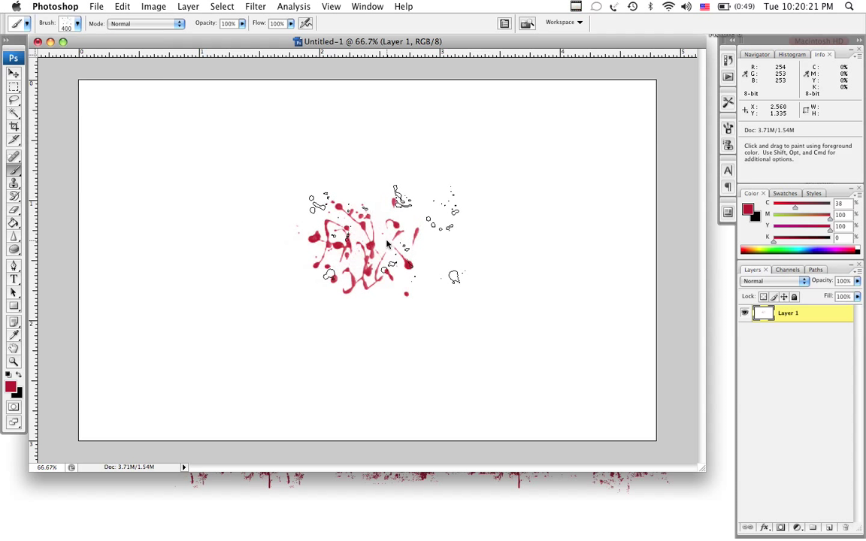
{"action": "left_click", "coordinate": [67, 27]}
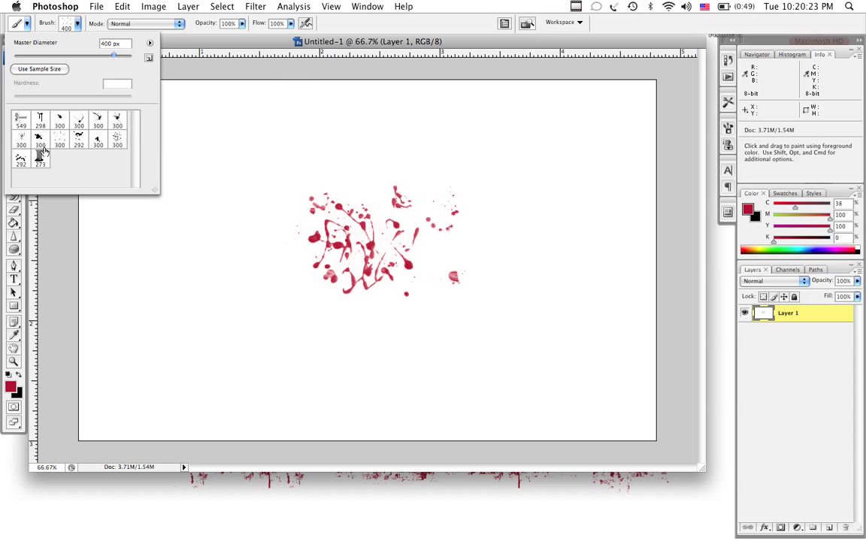
{"action": "double_click", "coordinate": [21, 157]}
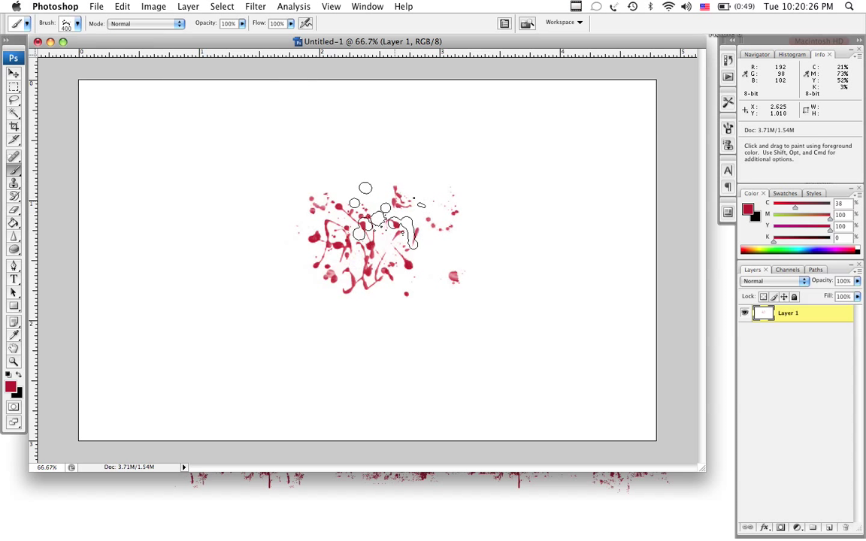
{"action": "left_click", "coordinate": [347, 236]}
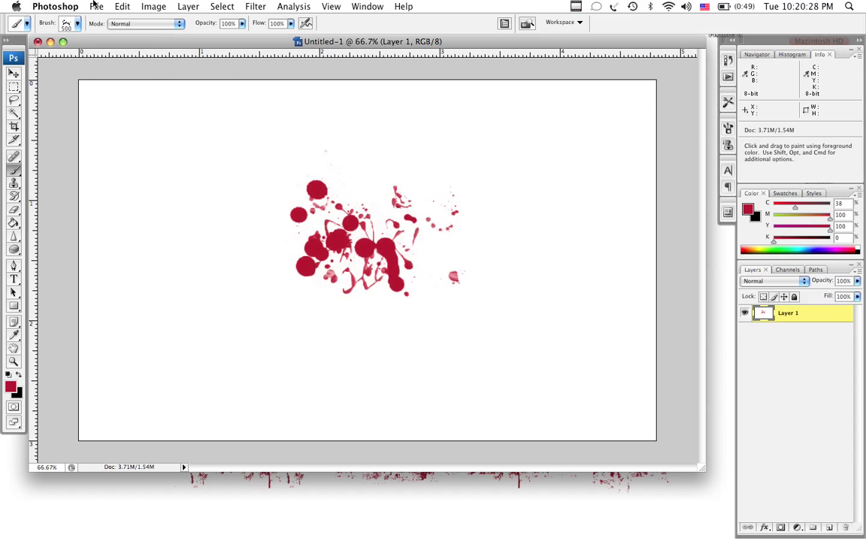
Step: Add streaky and dotted splatters on the cluster's right side using 400 px and 292 brushes
{"action": "left_click", "coordinate": [79, 21]}
{"action": "double_click", "coordinate": [106, 111]}
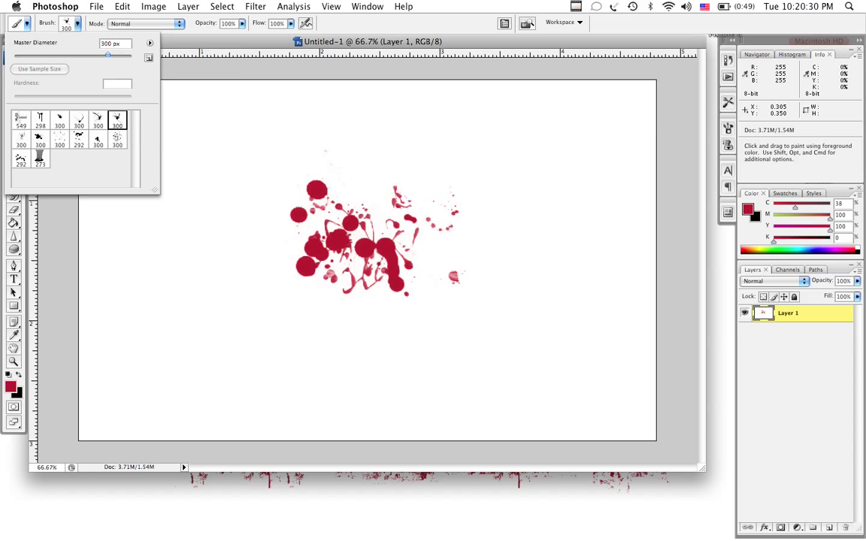
{"action": "key", "text": "bracketright"}
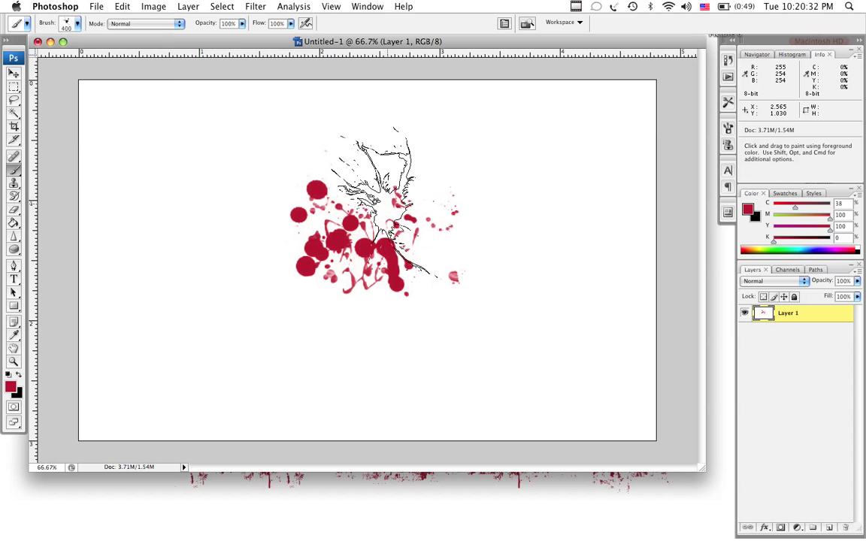
{"action": "left_click", "coordinate": [413, 207]}
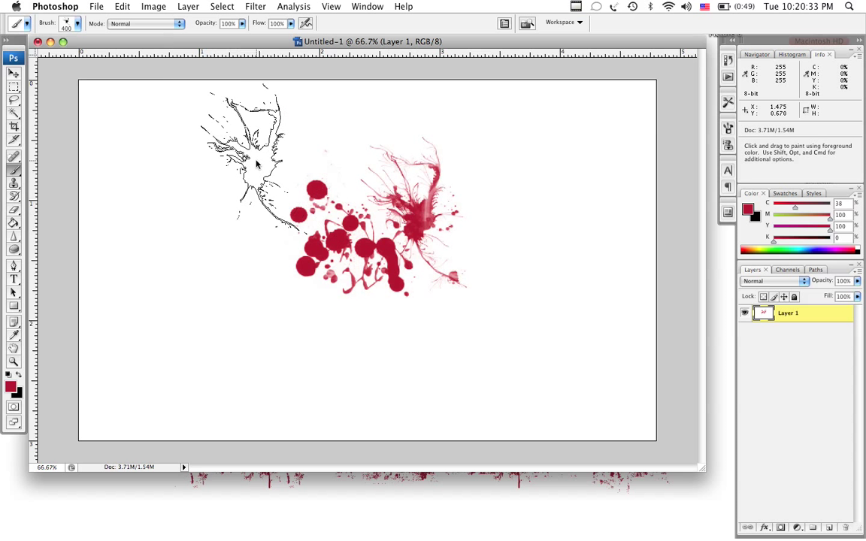
{"action": "left_click", "coordinate": [76, 26]}
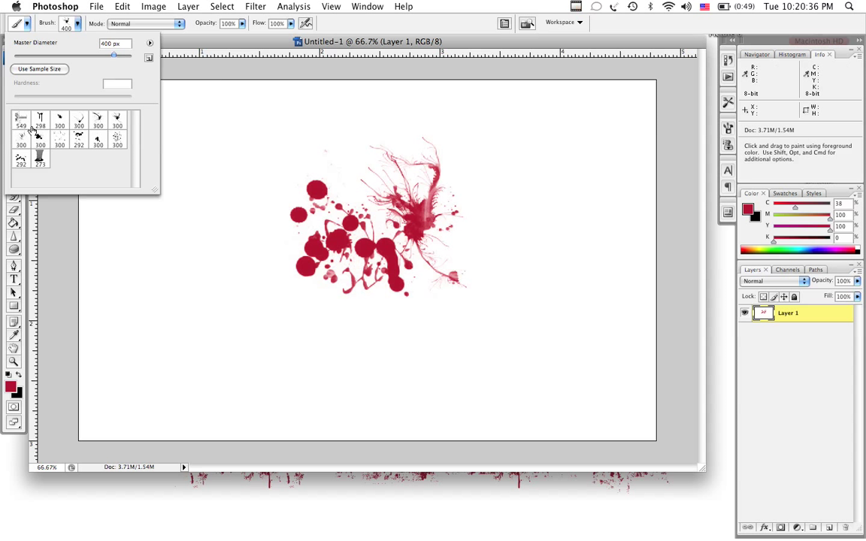
{"action": "double_click", "coordinate": [79, 139]}
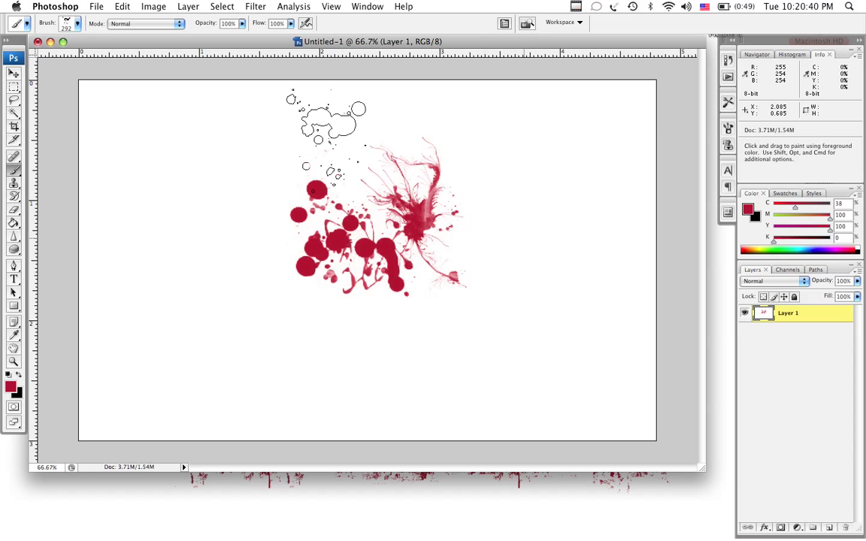
{"action": "left_click", "coordinate": [376, 205]}
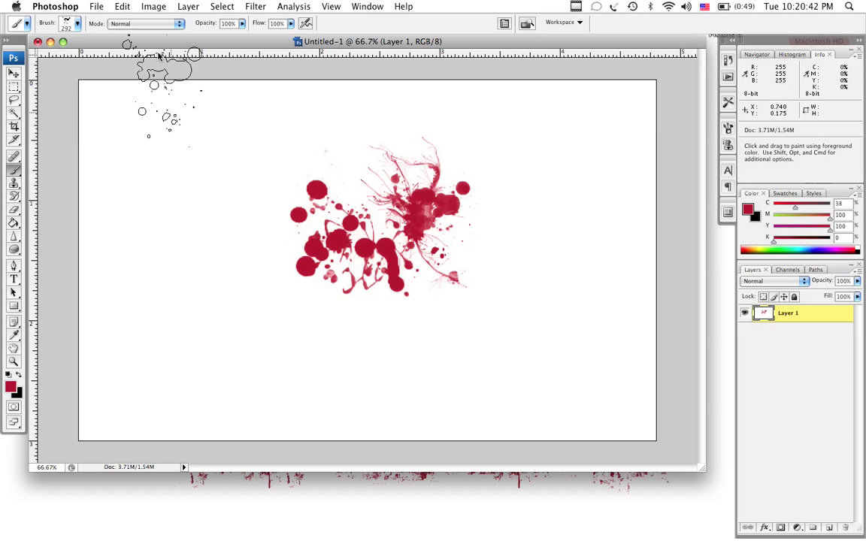
Step: Stamp a splatter below the cluster and another at its upper left with the 292 brush
{"action": "left_click", "coordinate": [67, 21]}
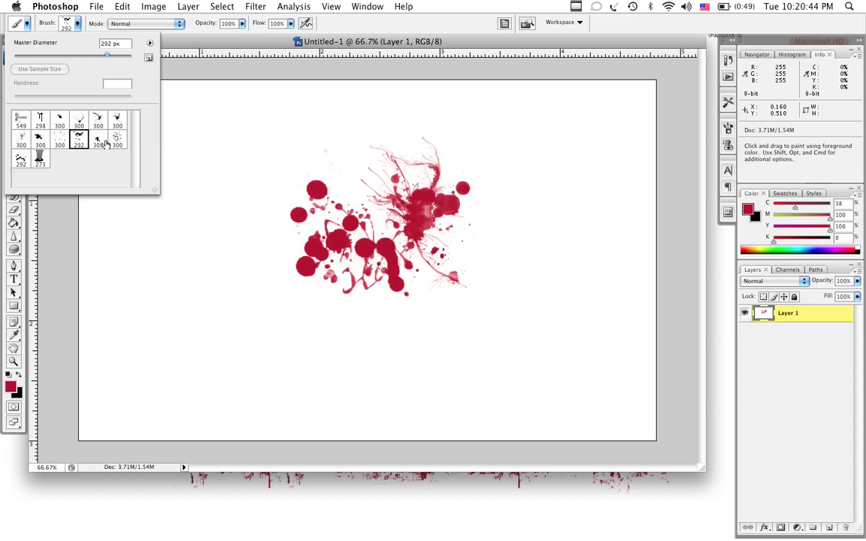
{"action": "double_click", "coordinate": [79, 120]}
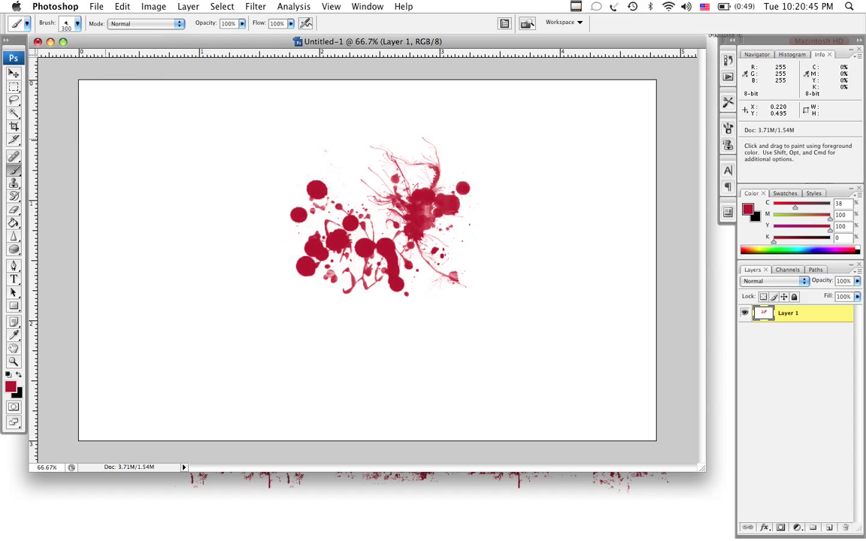
{"action": "left_click", "coordinate": [430, 303]}
{"action": "key", "text": "bracketleft"}
{"action": "key", "text": "bracketleft"}
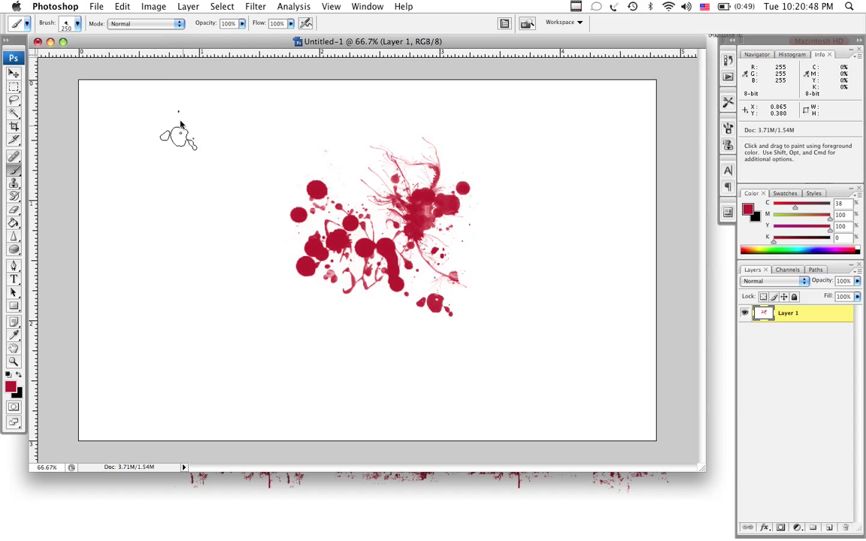
{"action": "left_click", "coordinate": [66, 30]}
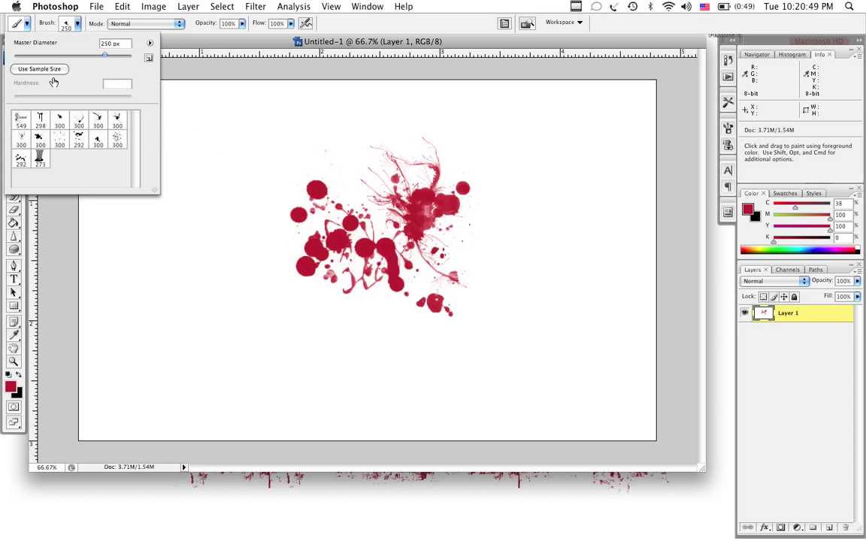
{"action": "double_click", "coordinate": [79, 137]}
{"action": "left_click", "coordinate": [350, 160]}
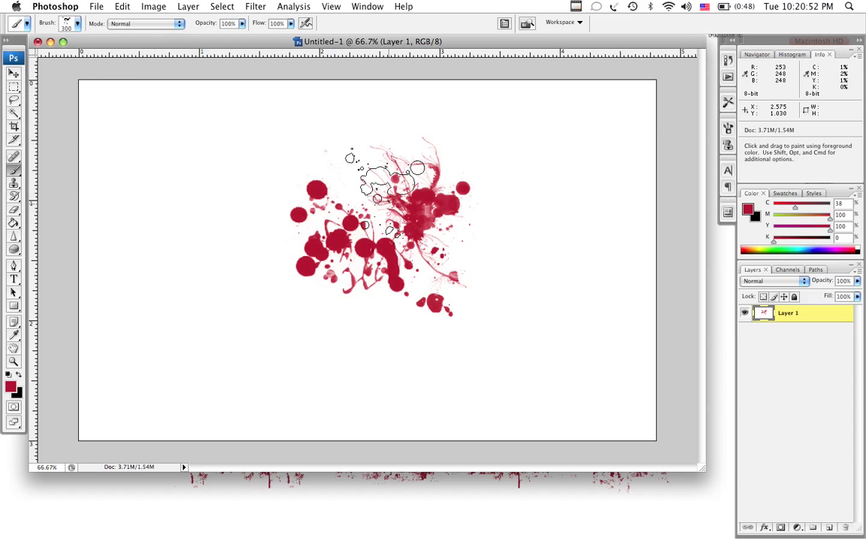
Step: Stamp more red drops into the cluster with a 300 px splatter brush
{"action": "key", "text": "bracketright"}
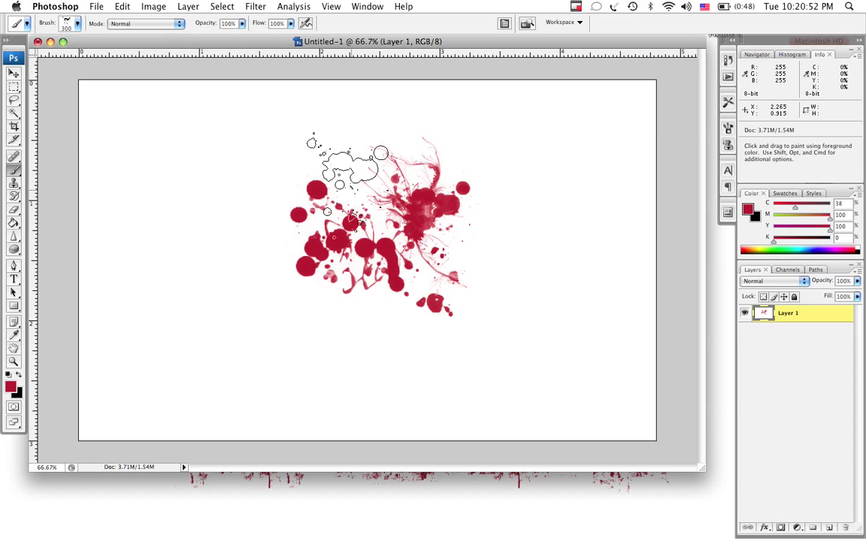
{"action": "left_click", "coordinate": [66, 23]}
{"action": "double_click", "coordinate": [40, 138]}
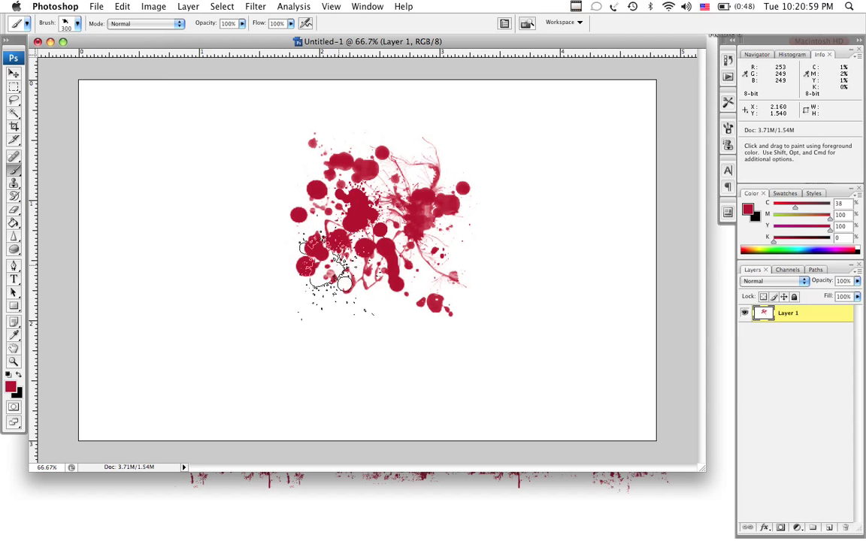
{"action": "left_click", "coordinate": [378, 275]}
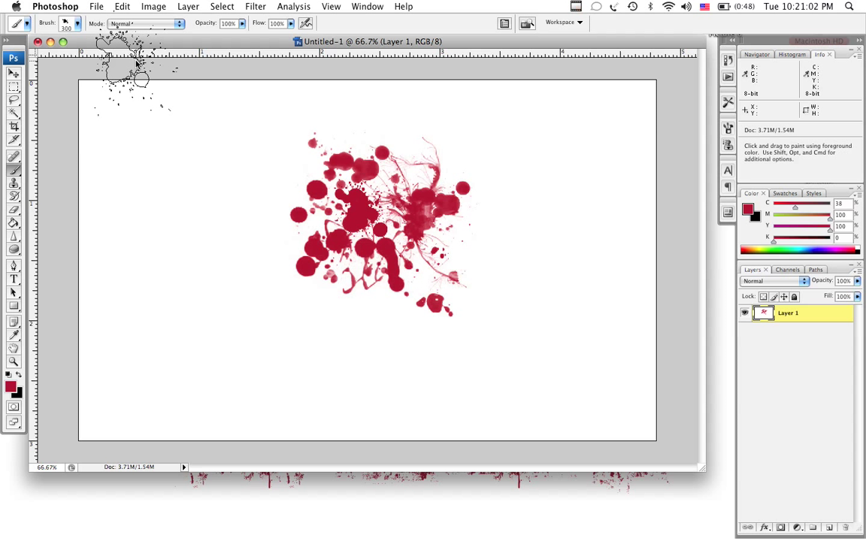
Step: Stamp a final 300 px splatter at the upper right and add an empty Layer 2
{"action": "left_click", "coordinate": [68, 25]}
{"action": "double_click", "coordinate": [79, 126]}
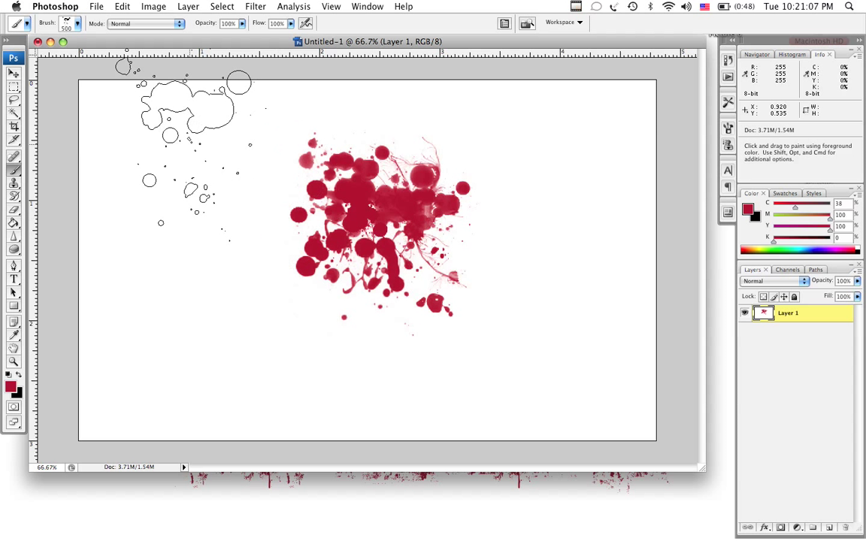
{"action": "left_click", "coordinate": [68, 23]}
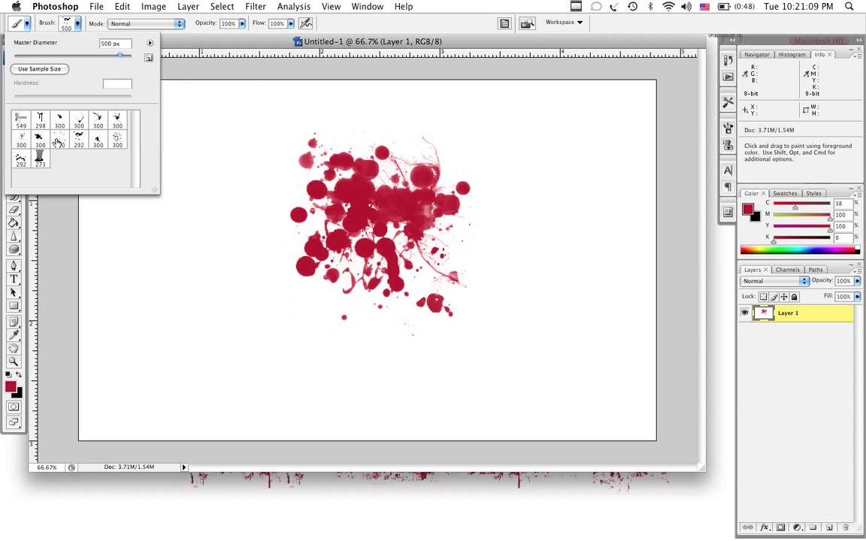
{"action": "double_click", "coordinate": [58, 141]}
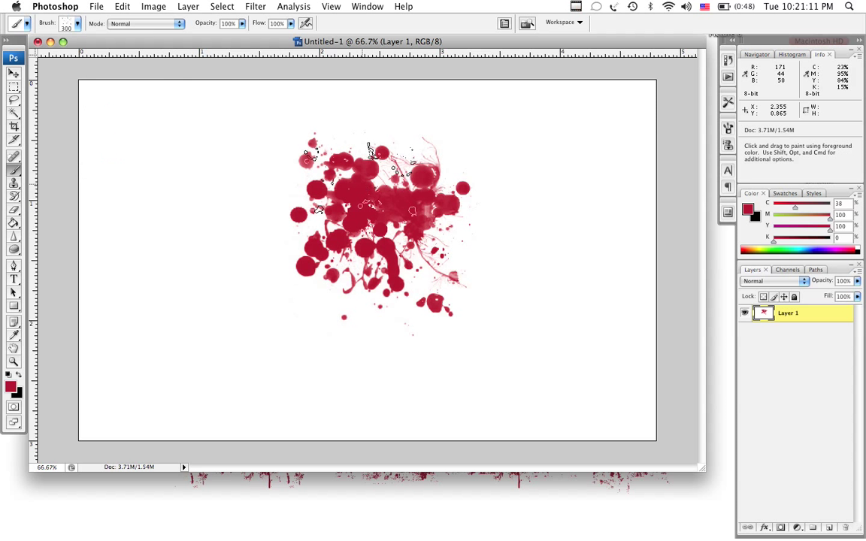
{"action": "left_click", "coordinate": [421, 172]}
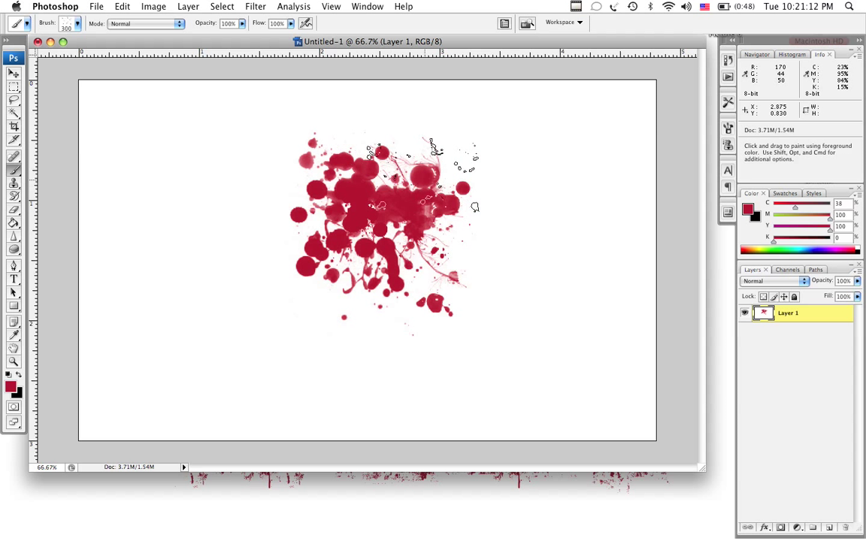
{"action": "left_click", "coordinate": [831, 530]}
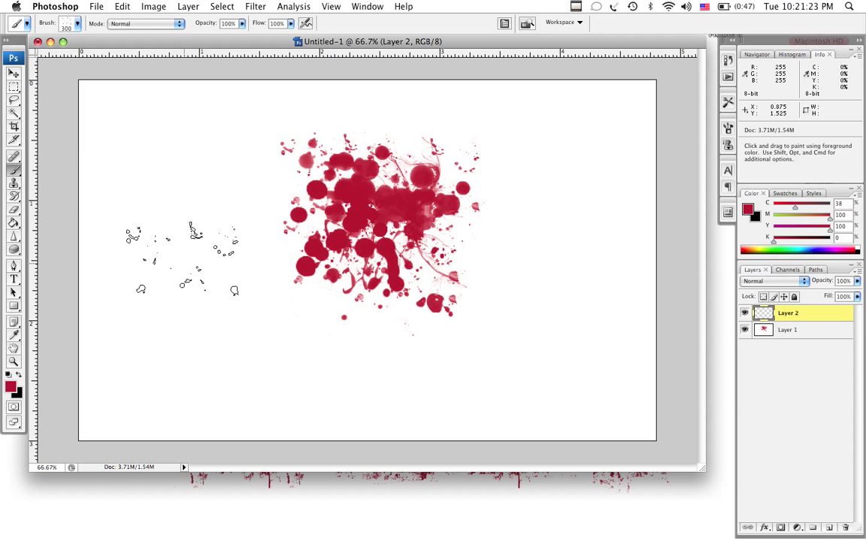
Step: Type 'THAT WE MAY LIVE' in red Black Oak 36 pt in a text box below the splatter
{"action": "left_click", "coordinate": [13, 279]}
{"action": "left_click_drag", "start_coordinate": [130, 325], "coordinate": [593, 422]}
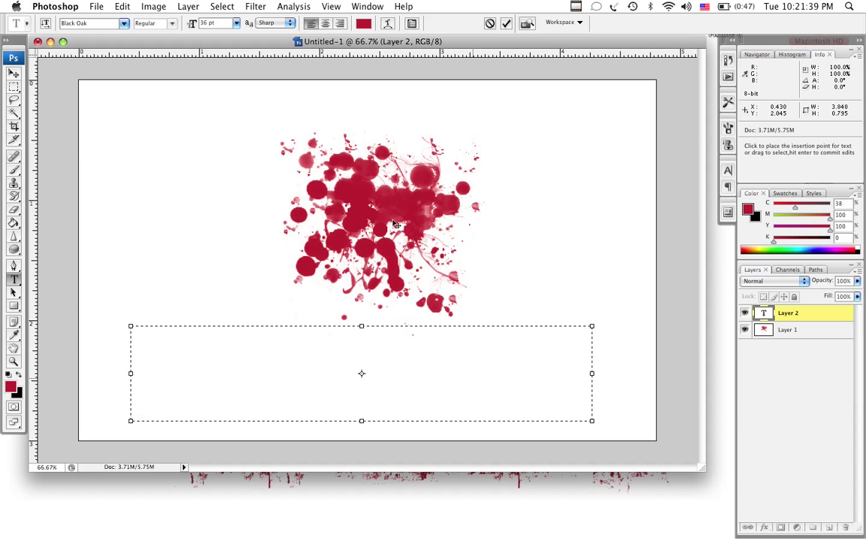
{"action": "left_click", "coordinate": [124, 23]}
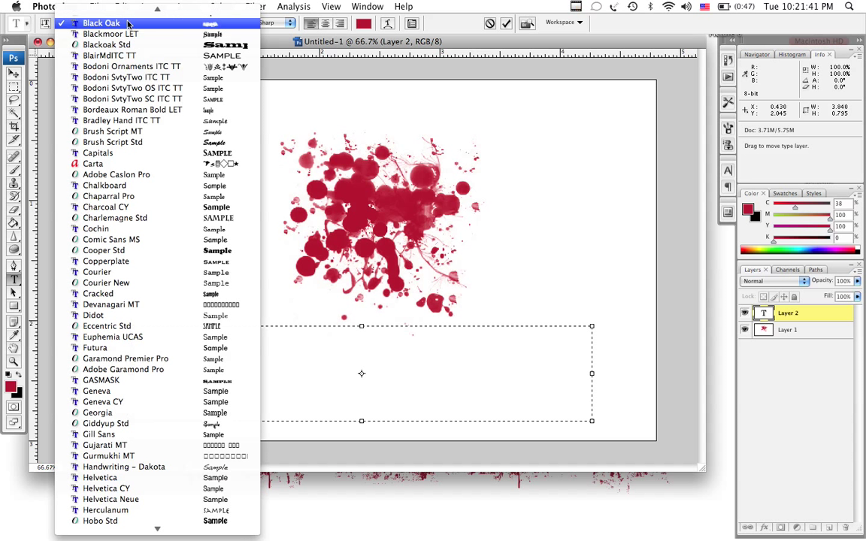
{"action": "left_click", "coordinate": [124, 23]}
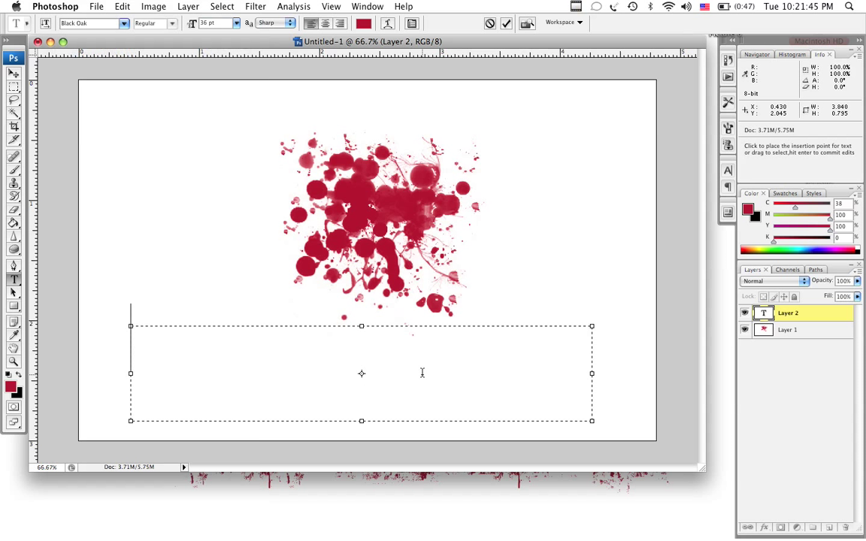
{"action": "type", "text": "THAT WE MAY "}
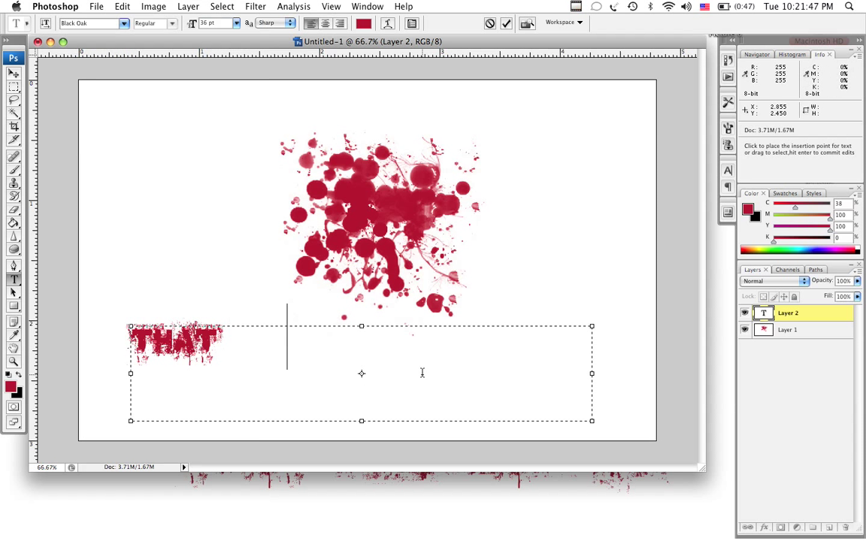
{"action": "type", "text": "LIVE"}
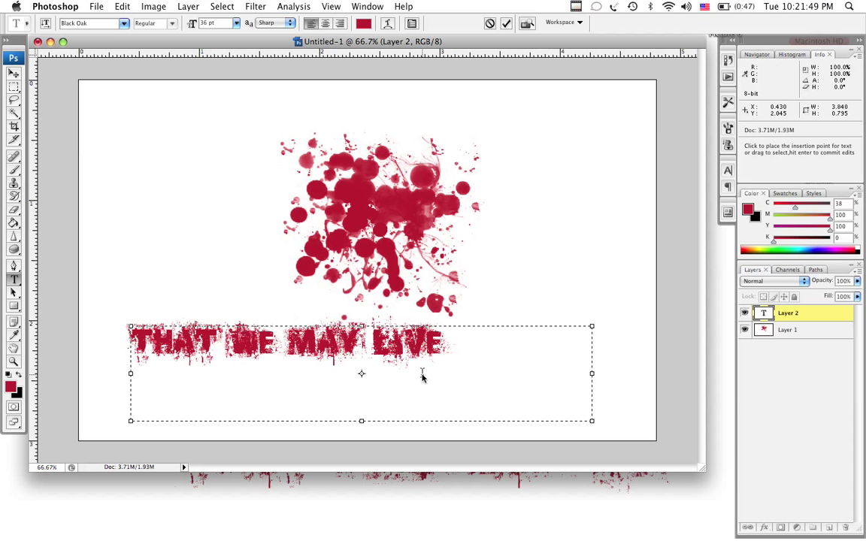
Step: Move the text under the splatter, then merge the text and splatter layers into one
{"action": "left_click", "coordinate": [14, 73]}
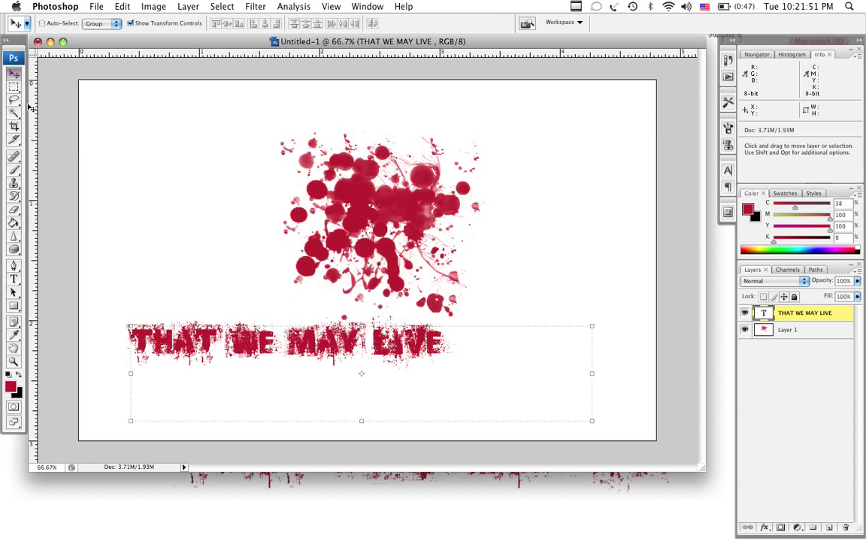
{"action": "left_click_drag", "start_coordinate": [221, 343], "coordinate": [309, 378]}
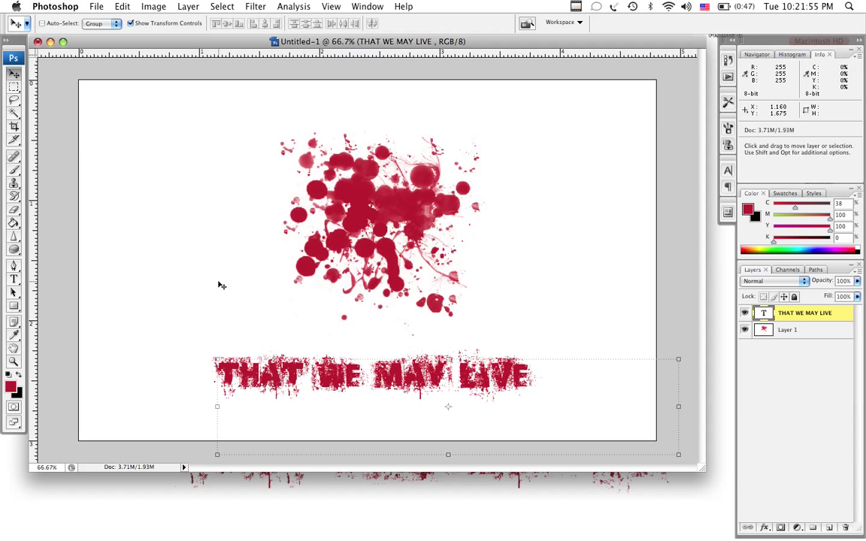
{"action": "left_click", "coordinate": [760, 404]}
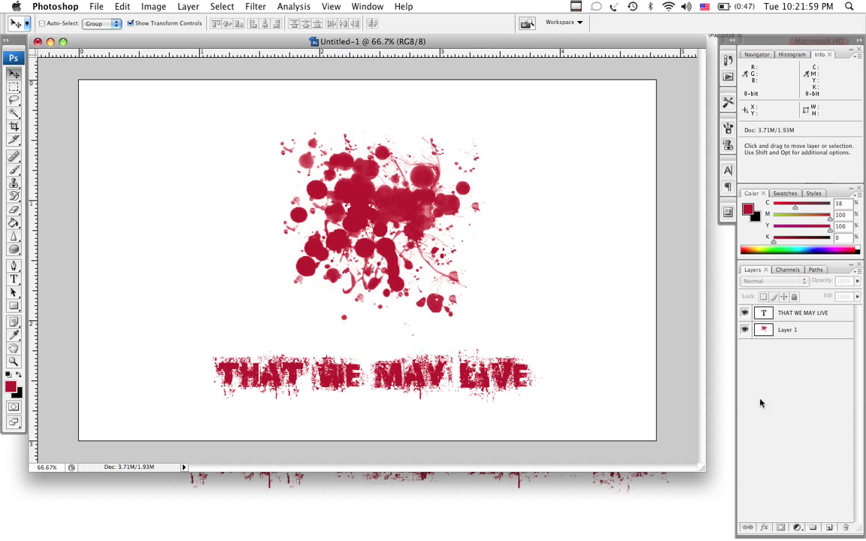
{"action": "left_click", "coordinate": [797, 321]}
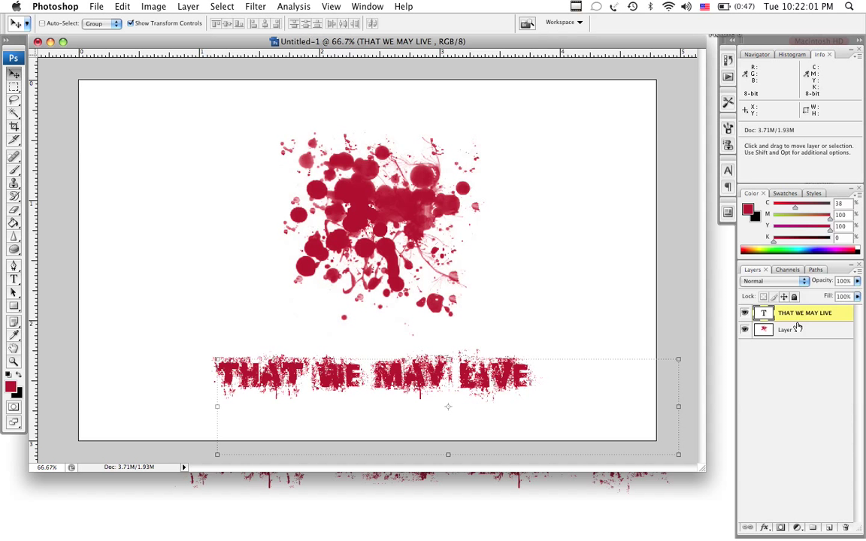
{"action": "left_click", "coordinate": [797, 331], "text": "shift"}
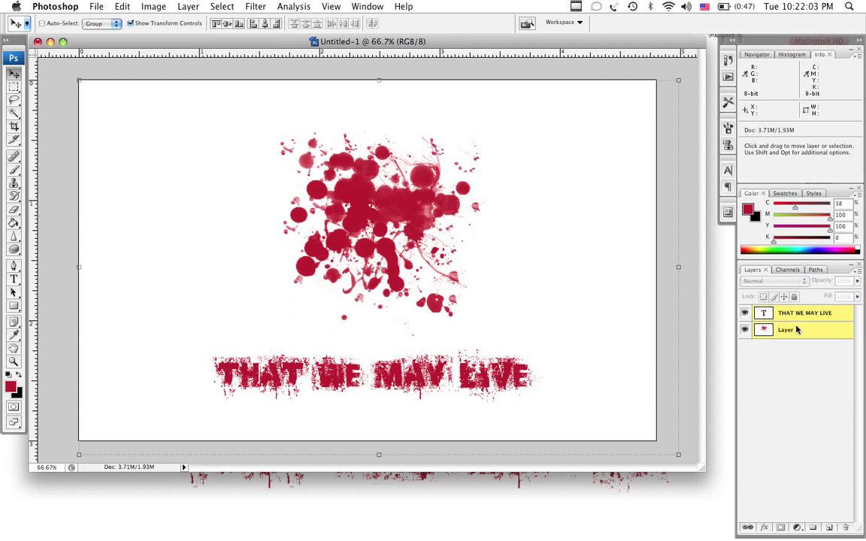
{"action": "right_click", "coordinate": [797, 329]}
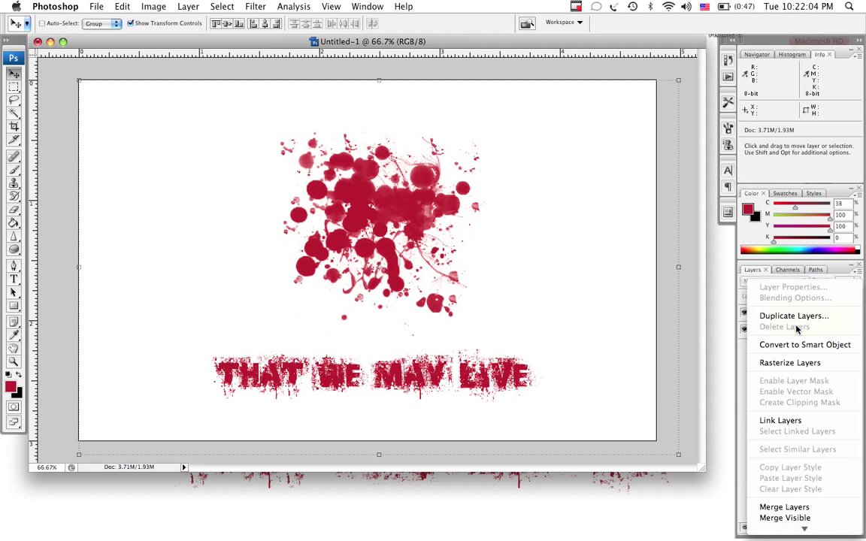
{"action": "left_click", "coordinate": [775, 508]}
{"action": "left_click", "coordinate": [150, 7]}
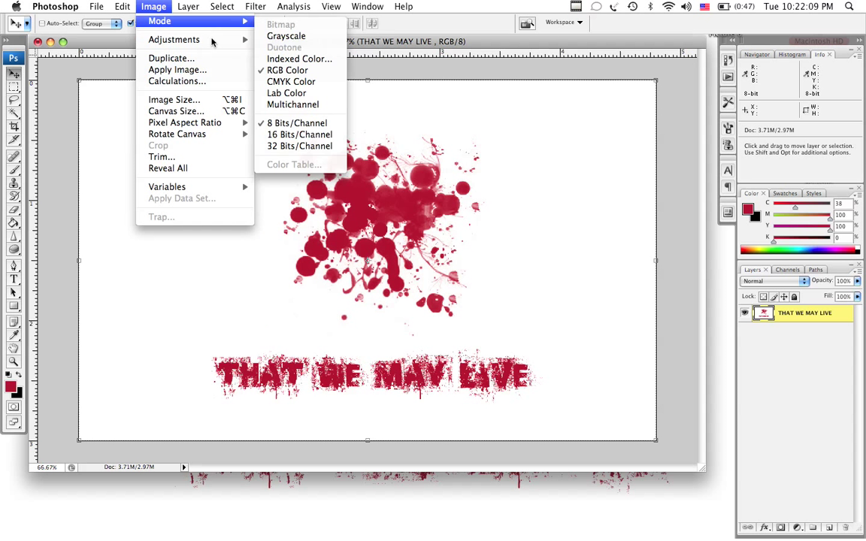
{"action": "mouse_move", "coordinate": [174, 39]}
{"action": "left_click", "coordinate": [297, 139]}
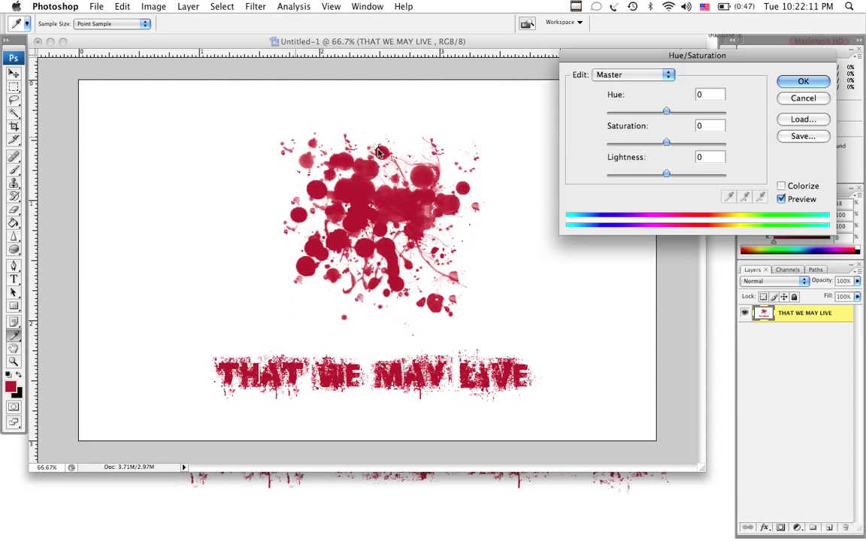
{"action": "left_click_drag", "start_coordinate": [666, 111], "coordinate": [709, 110]}
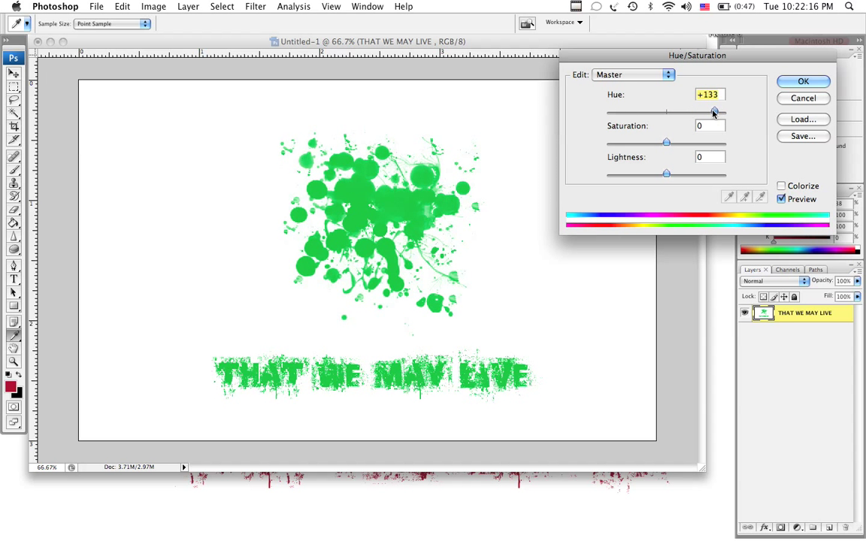
{"action": "left_click", "coordinate": [803, 98]}
{"action": "key", "text": "v"}
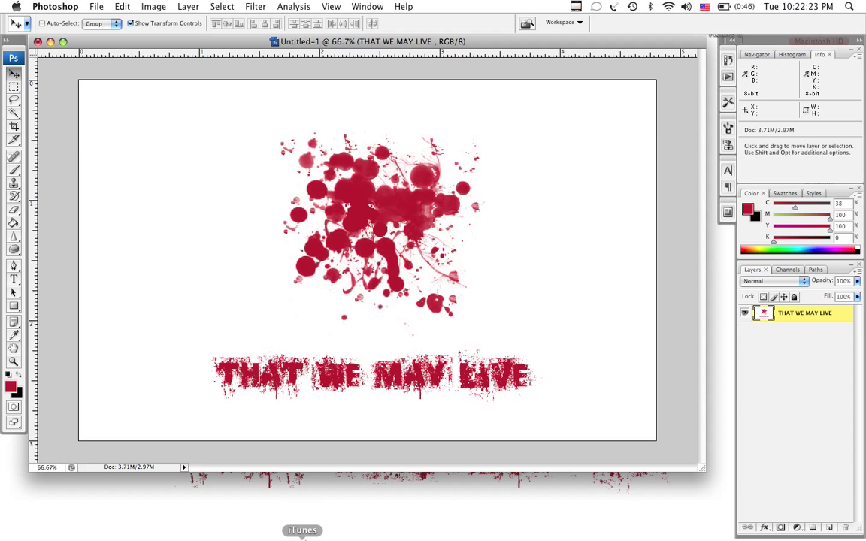
Step: Scroll through The Photoshop Blog's 'That You May Live' background tutorial post in Firefox
{"action": "left_click", "coordinate": [277, 518]}
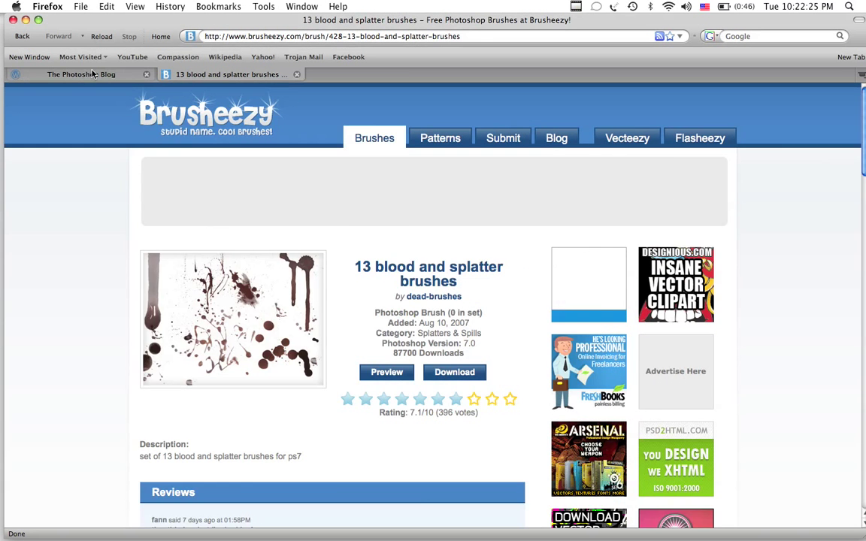
{"action": "left_click", "coordinate": [83, 73]}
{"action": "scroll", "coordinate": [128, 300], "scroll_direction": "up", "scroll_amount": 3}
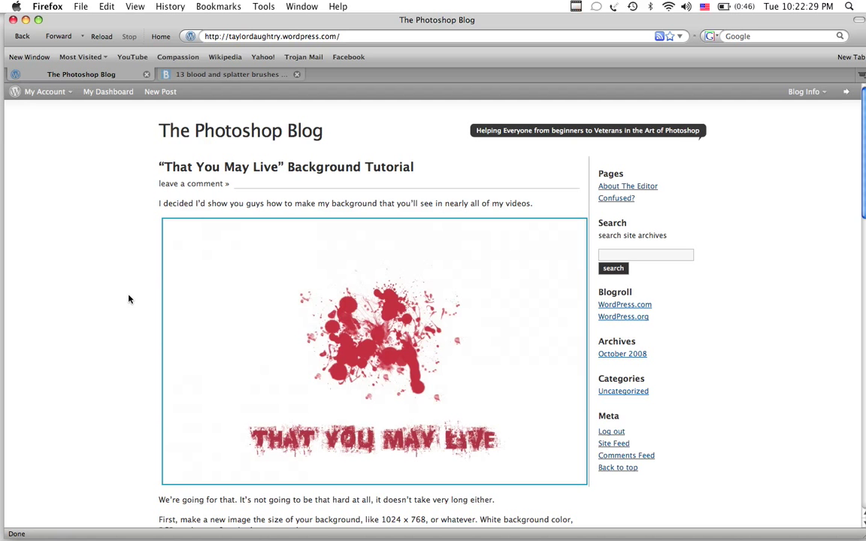
{"action": "scroll", "coordinate": [129, 299], "scroll_direction": "down", "scroll_amount": 15}
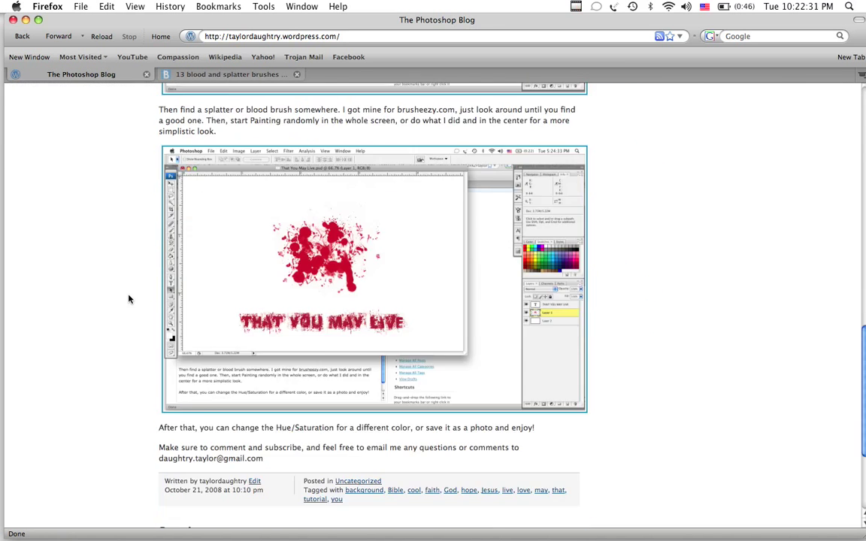
{"action": "scroll", "coordinate": [128, 299], "scroll_direction": "down", "scroll_amount": 5}
{"action": "scroll", "coordinate": [128, 299], "scroll_direction": "up", "scroll_amount": 20}
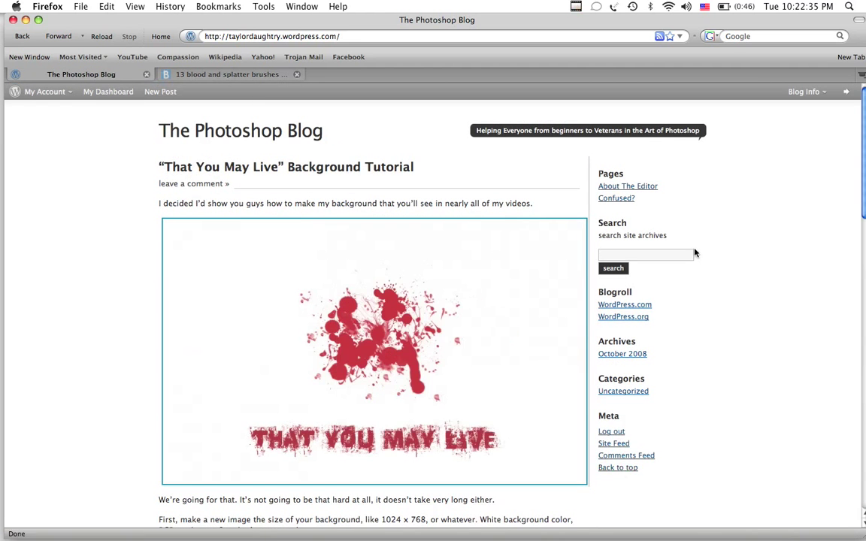
{"action": "scroll", "coordinate": [704, 233], "scroll_direction": "down", "scroll_amount": 20}
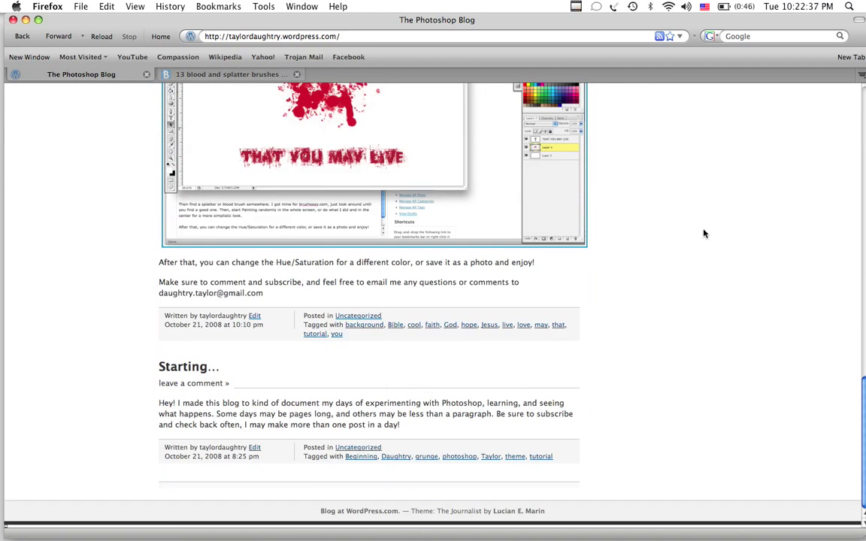